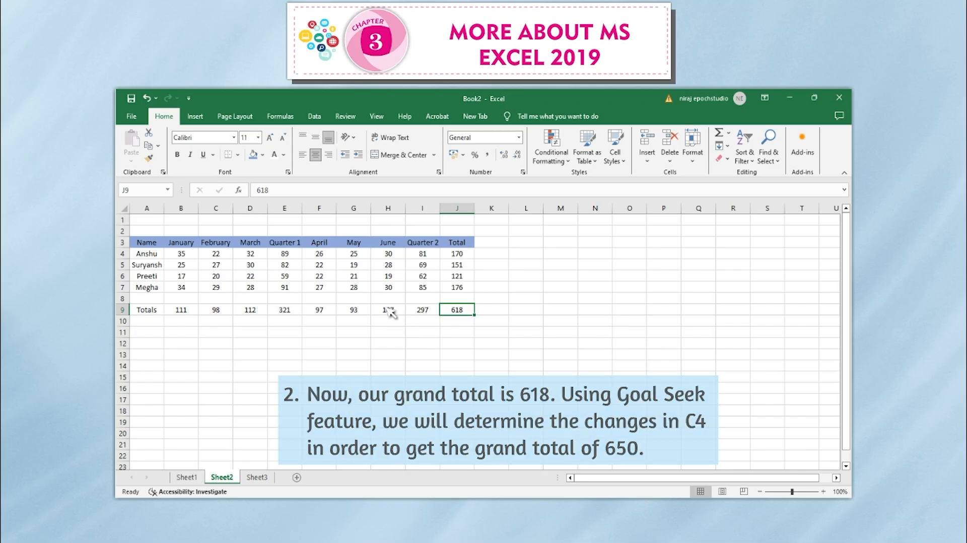
Step: Run Goal Seek on cell J9 with a target value of 650 by changing cell C4, and accept the result
{"action": "left_click", "coordinate": [314, 116]}
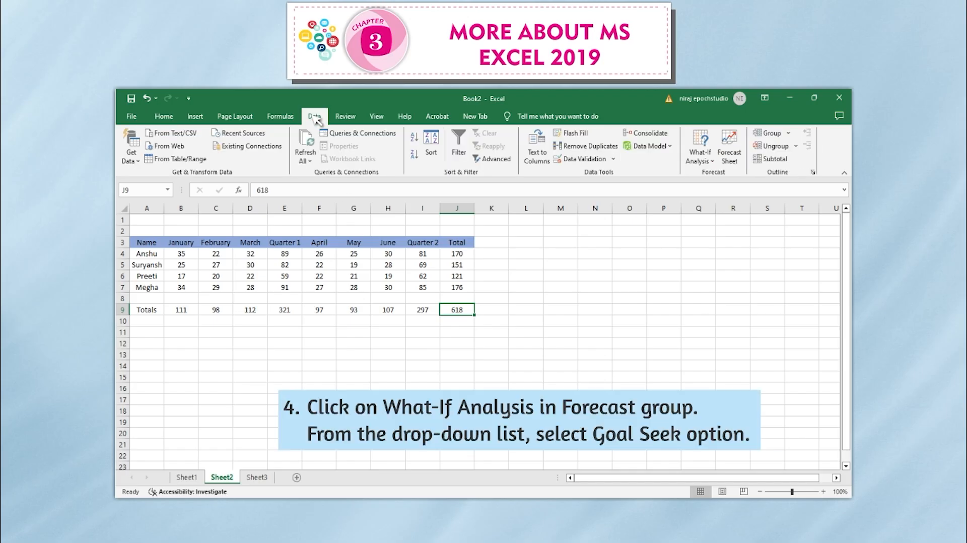
{"action": "left_click", "coordinate": [705, 146]}
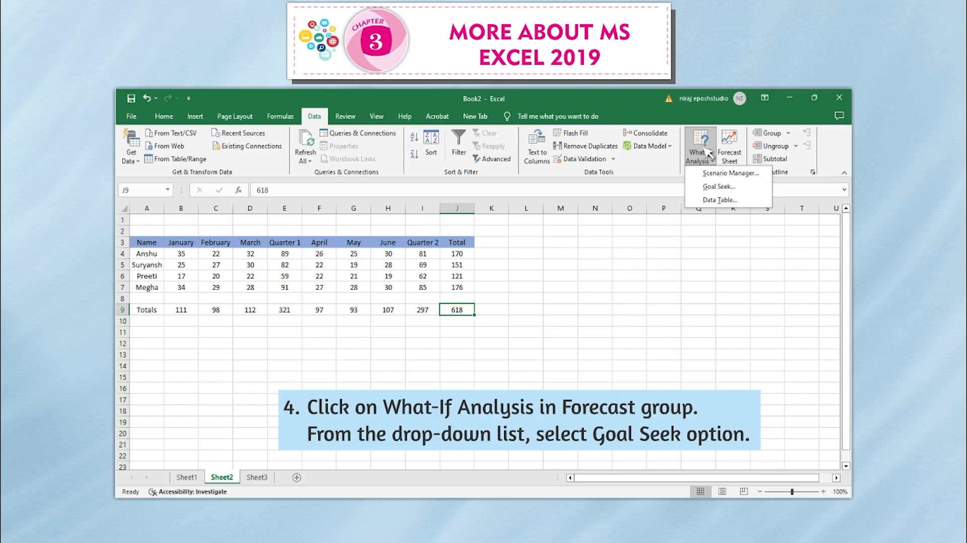
{"action": "left_click", "coordinate": [719, 186]}
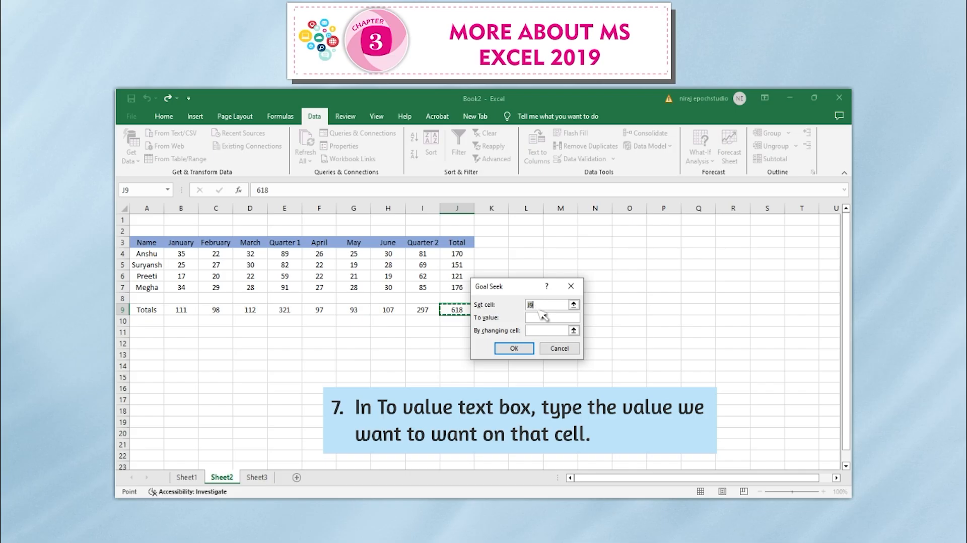
{"action": "left_click", "coordinate": [543, 317]}
{"action": "type", "text": "650"}
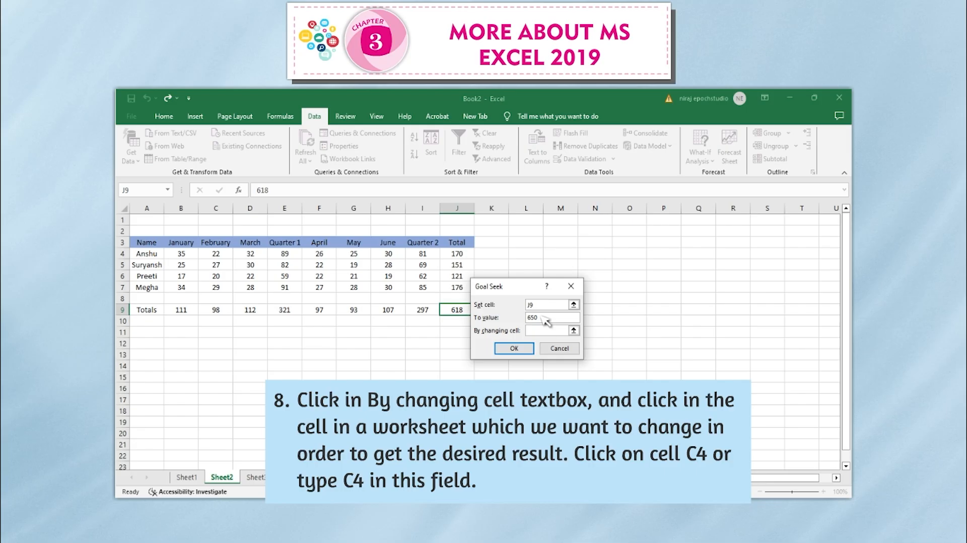
{"action": "left_click", "coordinate": [544, 334]}
{"action": "type", "text": "C4"}
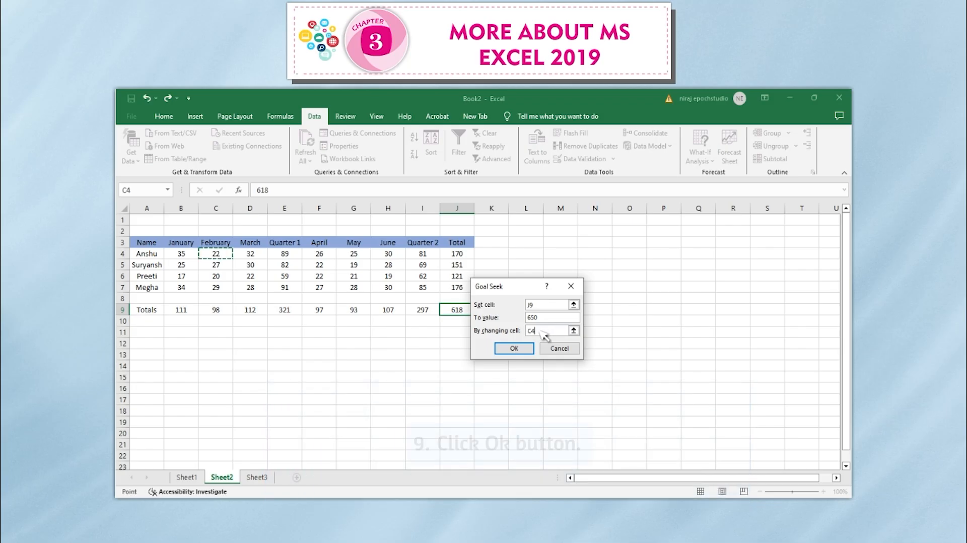
{"action": "left_click", "coordinate": [514, 347]}
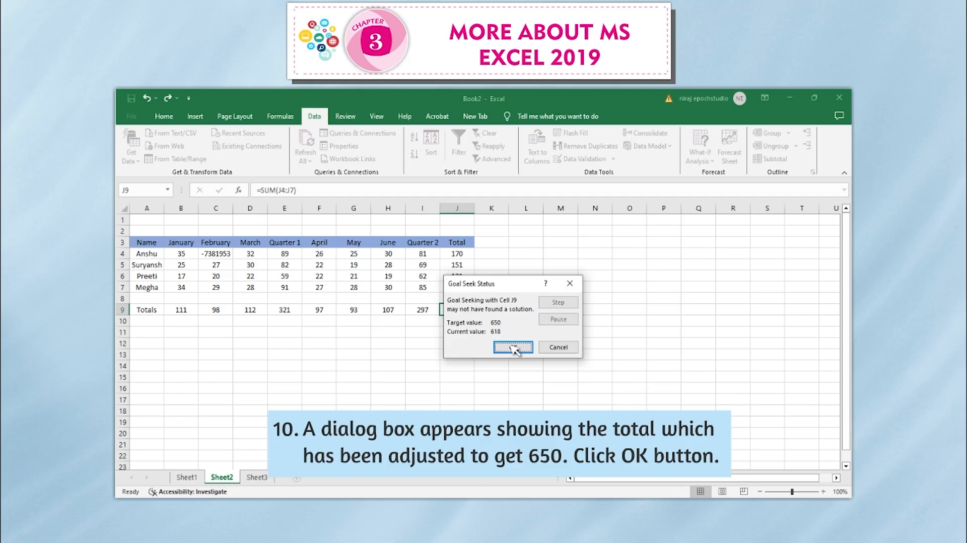
{"action": "left_click", "coordinate": [513, 346]}
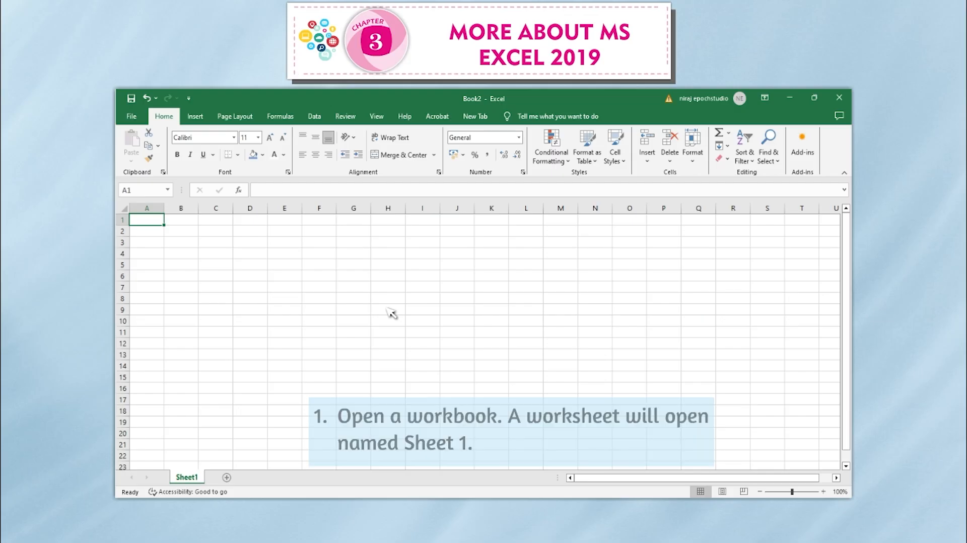
Step: Add worksheets Sheet2 and Sheet3 to the workbook, and group Sheet1 through Sheet3
{"action": "left_click", "coordinate": [226, 476]}
{"action": "left_click", "coordinate": [262, 477]}
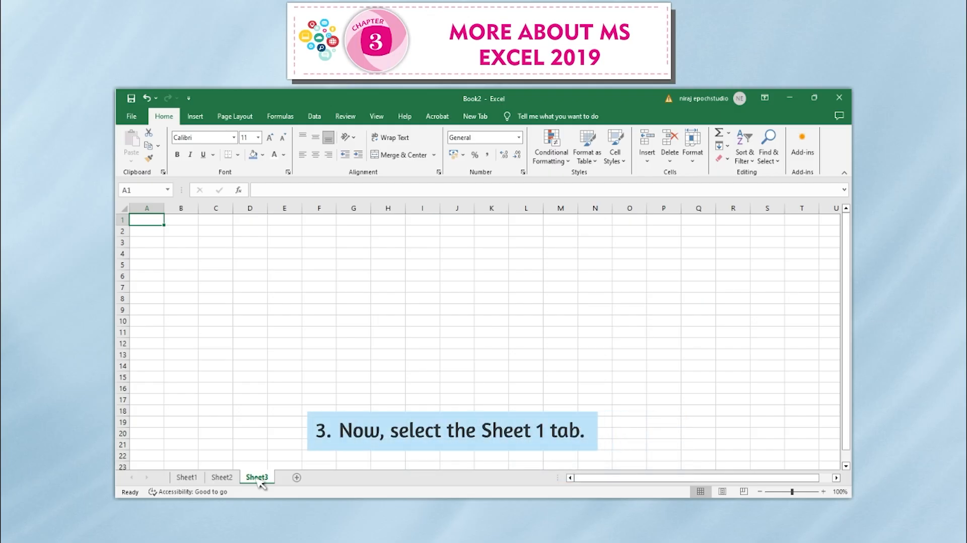
{"action": "left_click", "coordinate": [187, 476]}
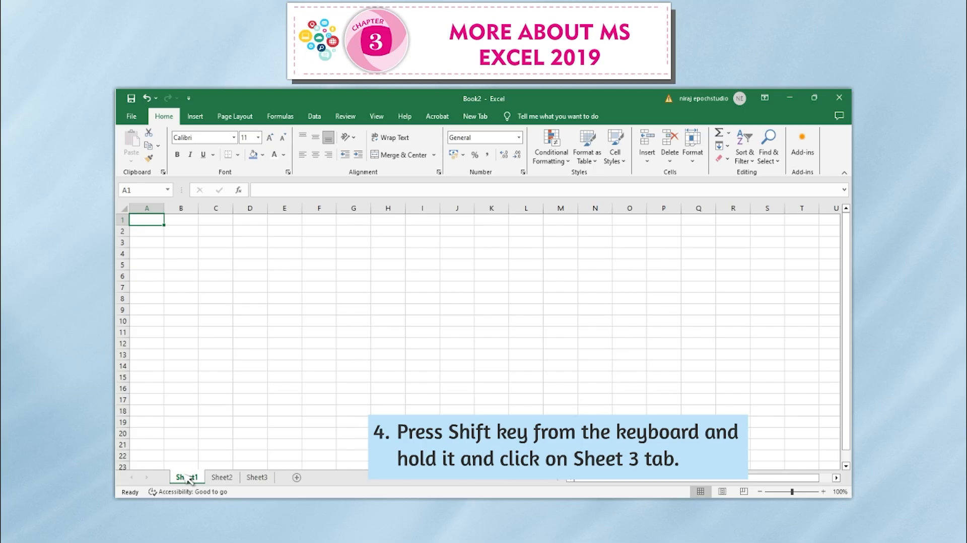
{"action": "left_click", "coordinate": [261, 478], "text": "shift"}
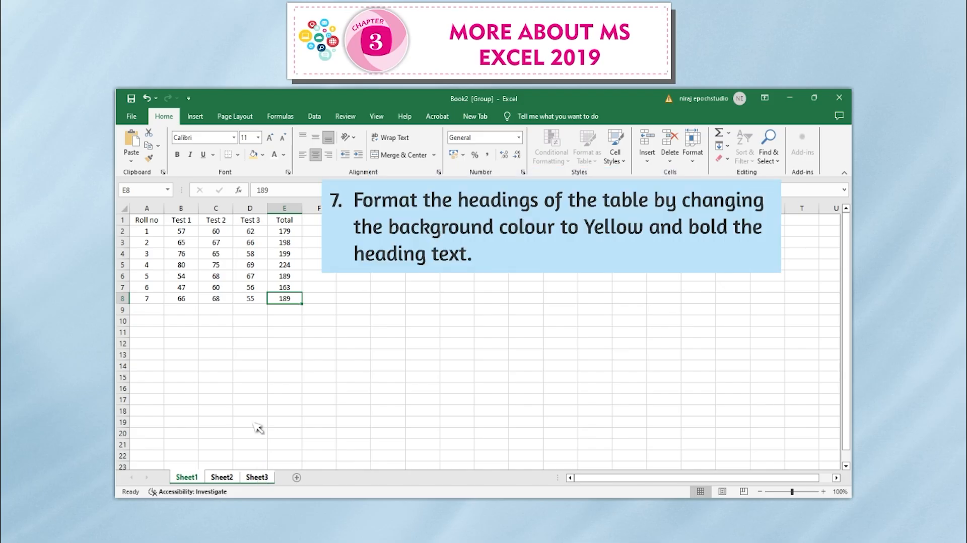
Step: Give the headings in A1:E1 a gold fill and bold text, and apply all borders to A1:E8
{"action": "left_click_drag", "start_coordinate": [146, 220], "coordinate": [285, 220]}
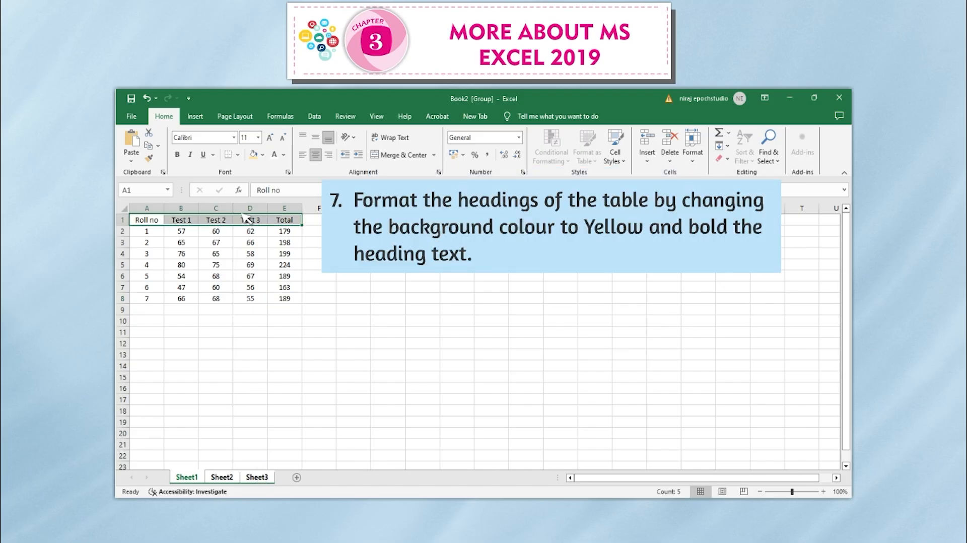
{"action": "left_click", "coordinate": [254, 155]}
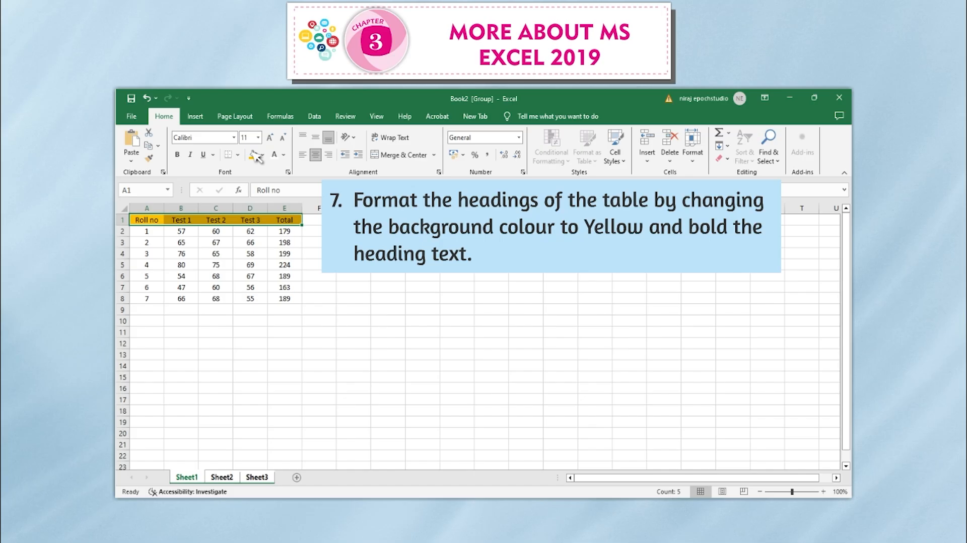
{"action": "left_click", "coordinate": [178, 155]}
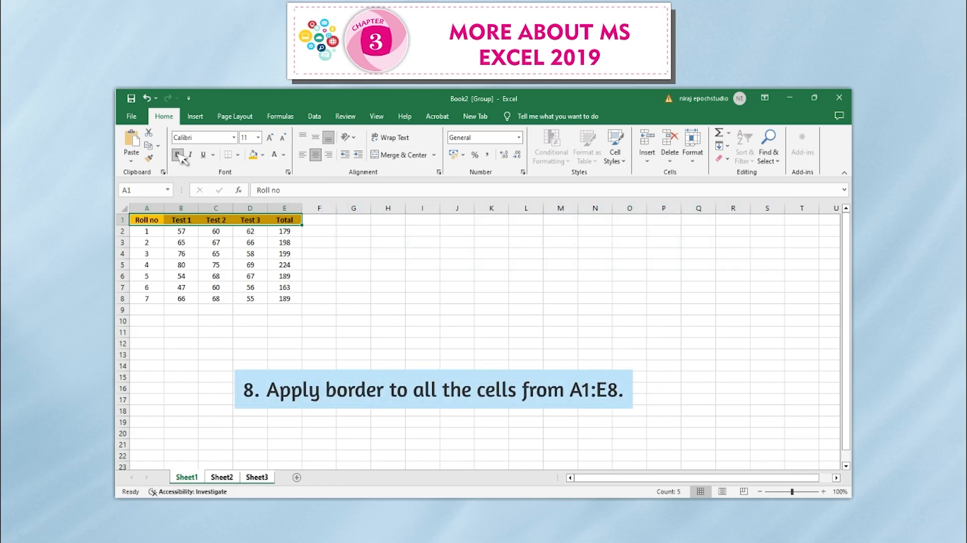
{"action": "left_click", "coordinate": [298, 297], "text": "shift"}
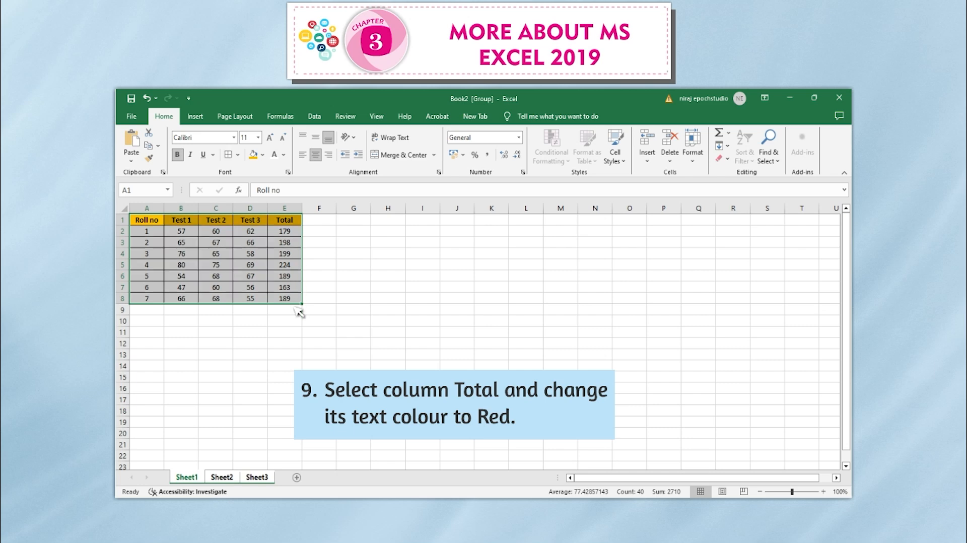
Step: Change the Total column's text colour to red and make the Roll no column bold
{"action": "left_click", "coordinate": [273, 156]}
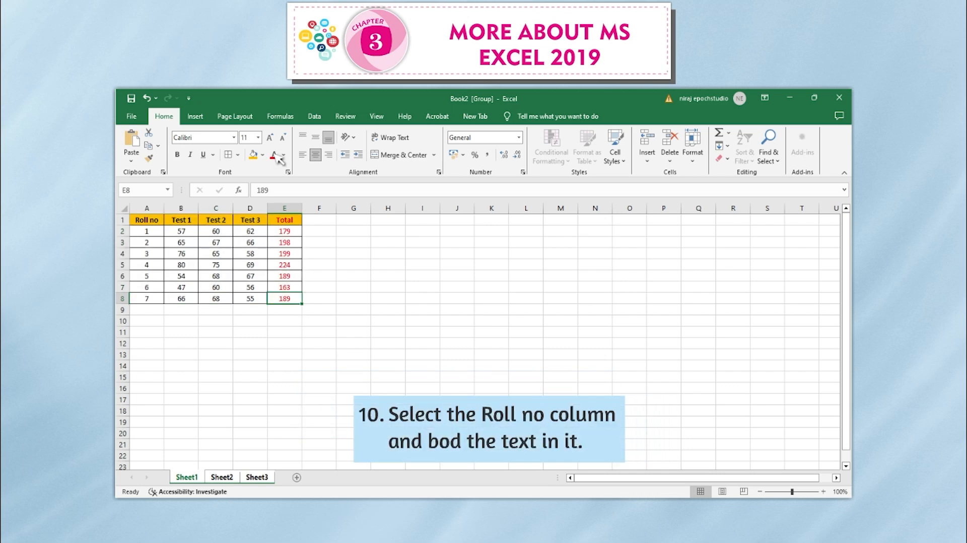
{"action": "left_click", "coordinate": [144, 242]}
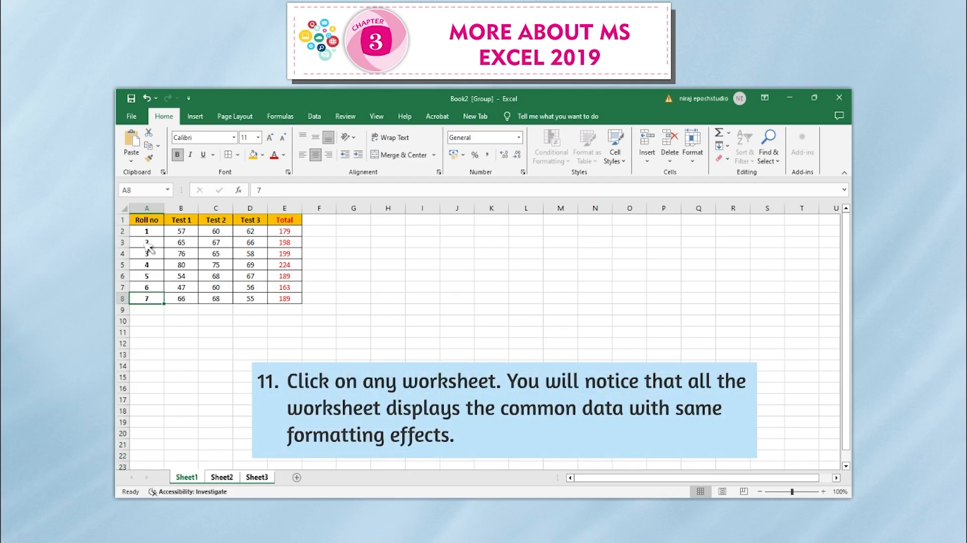
Step: Check the shared data and formatting on Sheet2 and Sheet3
{"action": "left_click", "coordinate": [220, 477]}
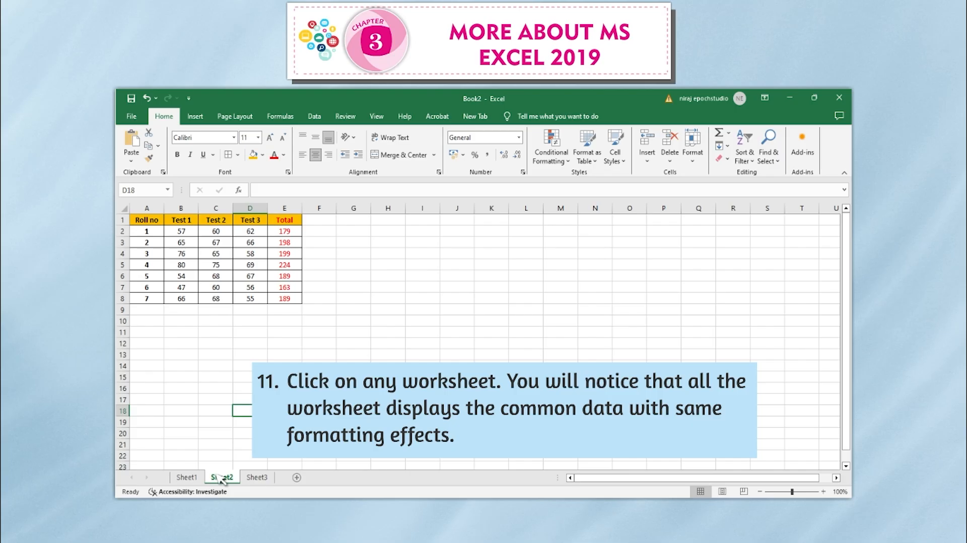
{"action": "left_click", "coordinate": [259, 477]}
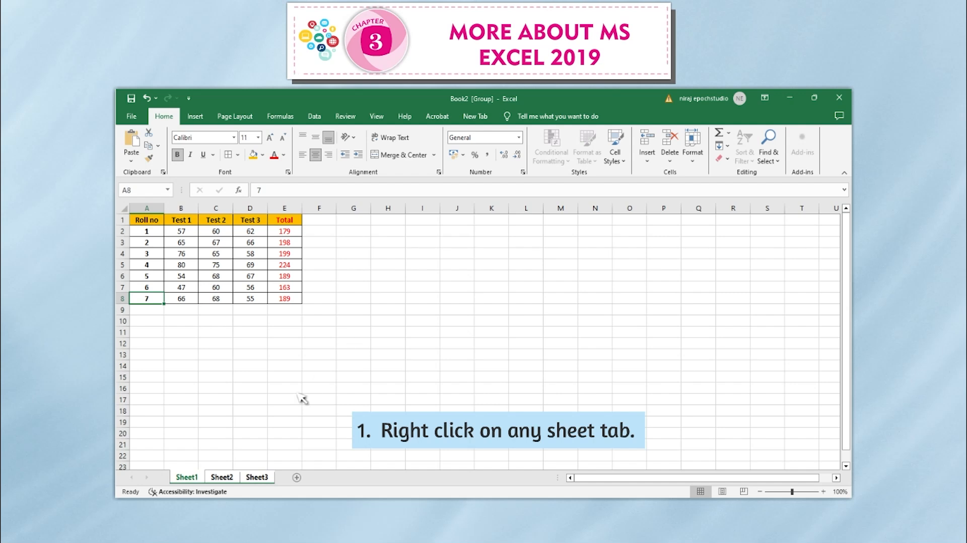
Step: Group the worksheets with the Select All Sheets option
{"action": "right_click", "coordinate": [211, 479]}
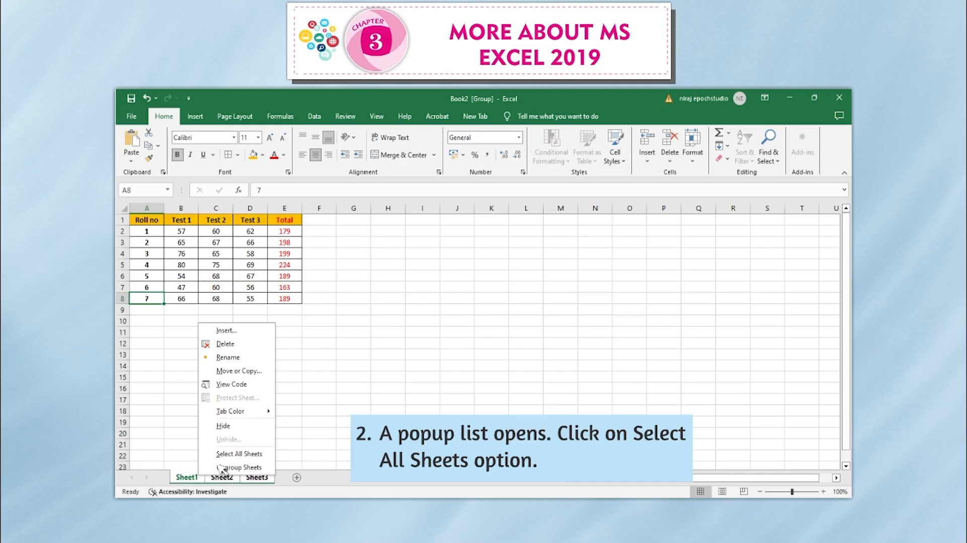
{"action": "left_click", "coordinate": [233, 454]}
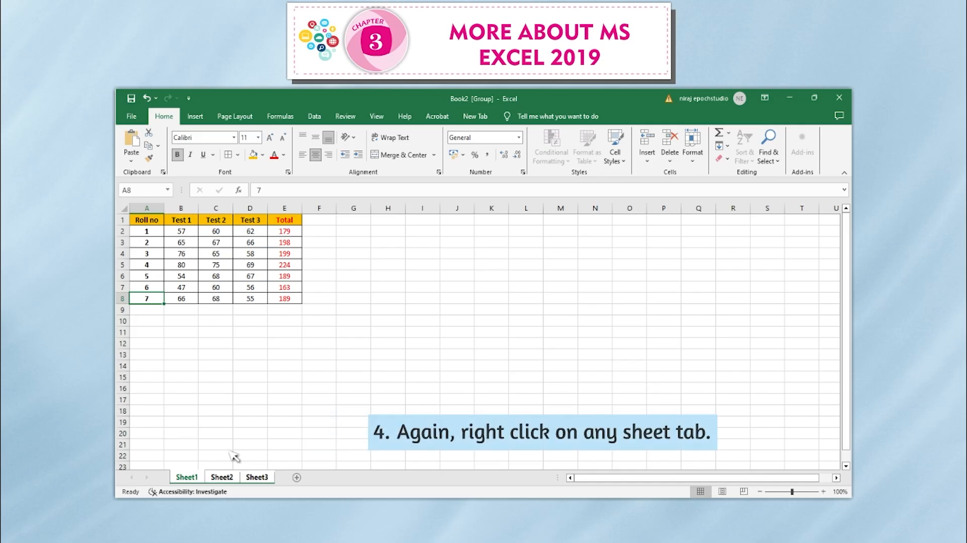
Step: Ungroup the worksheets and switch to Sheet3
{"action": "right_click", "coordinate": [209, 474]}
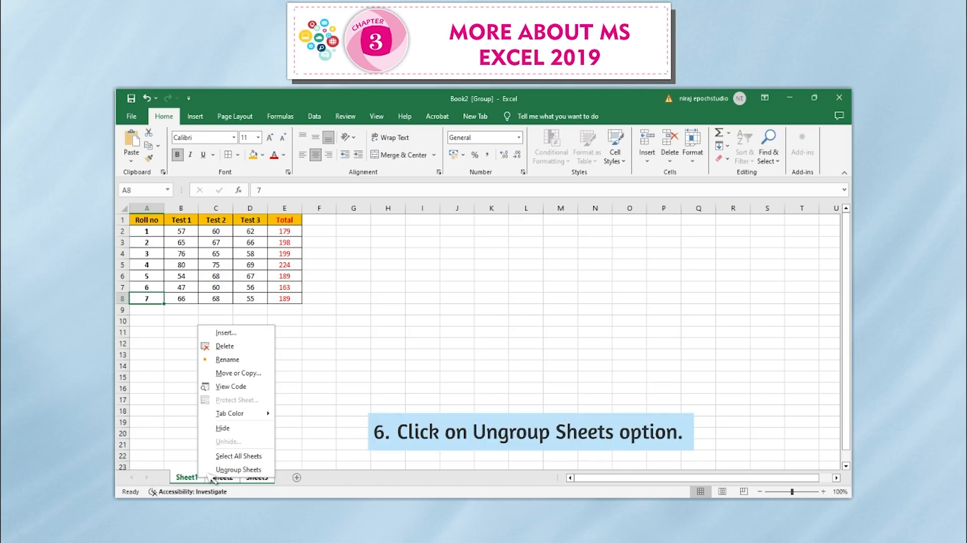
{"action": "left_click", "coordinate": [237, 469]}
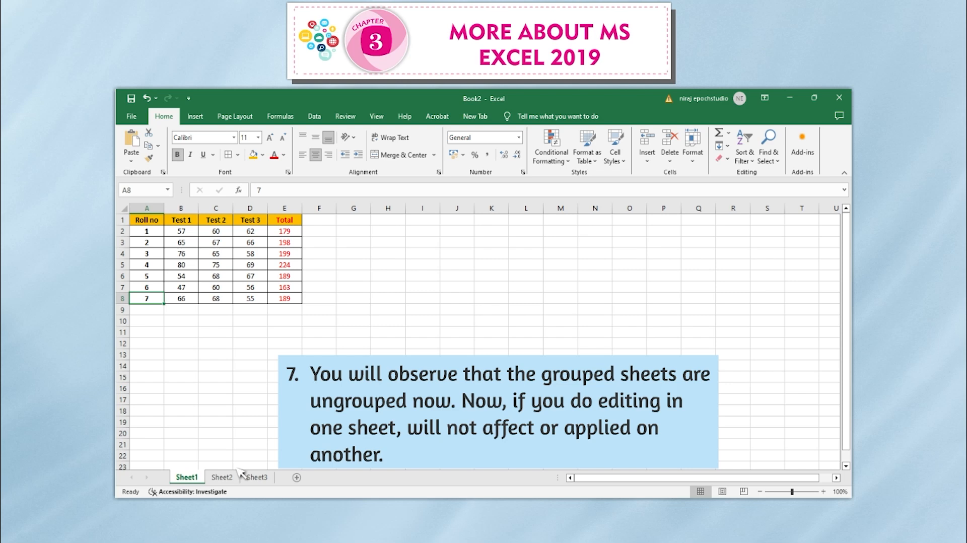
{"action": "left_click", "coordinate": [255, 477]}
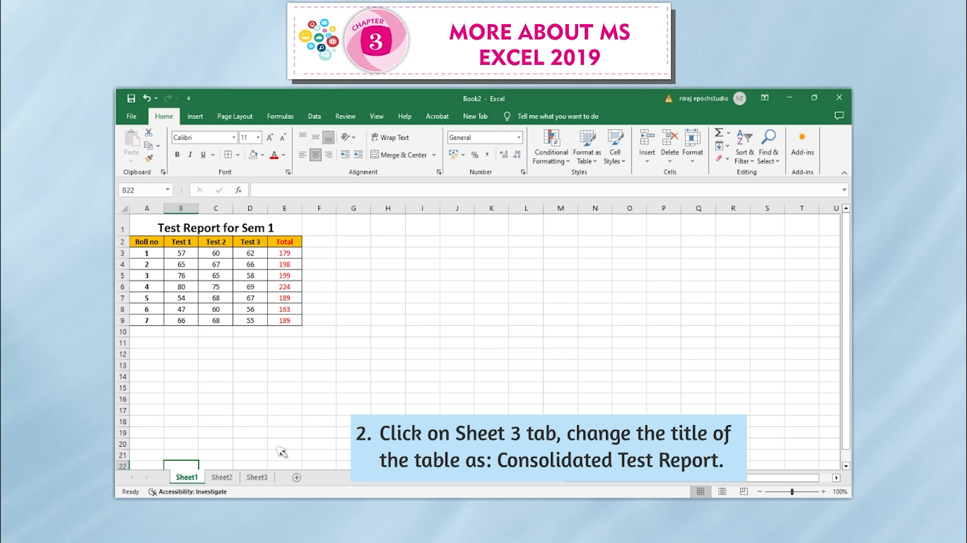
Step: On Sheet3, enter the title "Consolidated Test Report" merged and centred across A1:E2 at size 18
{"action": "left_click", "coordinate": [256, 477]}
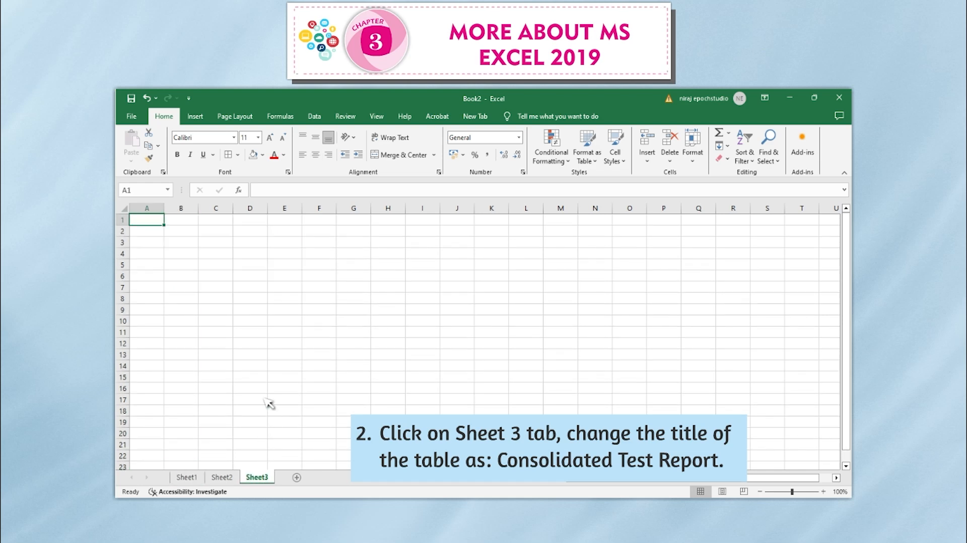
{"action": "type", "text": "Consolidated Test Report"}
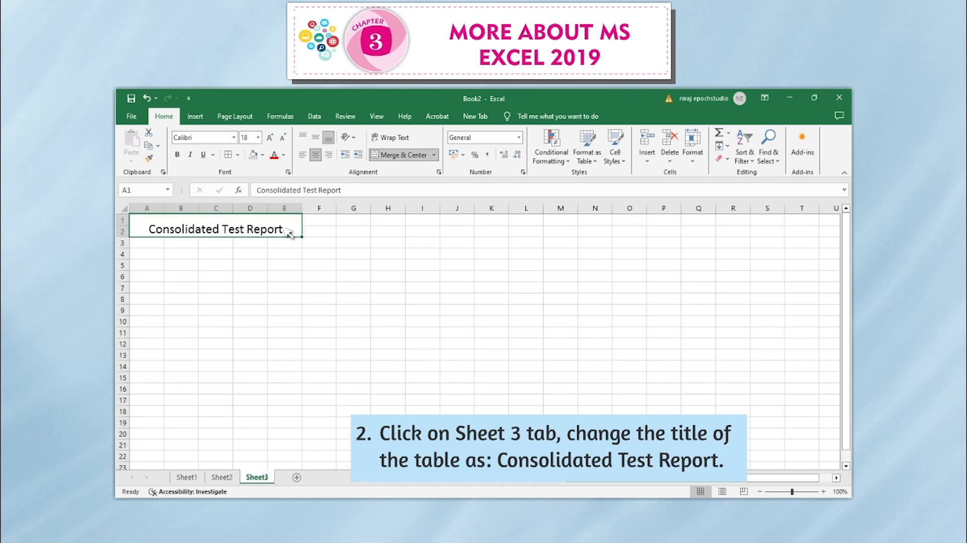
{"action": "key", "text": "Return"}
{"action": "key", "text": "Return"}
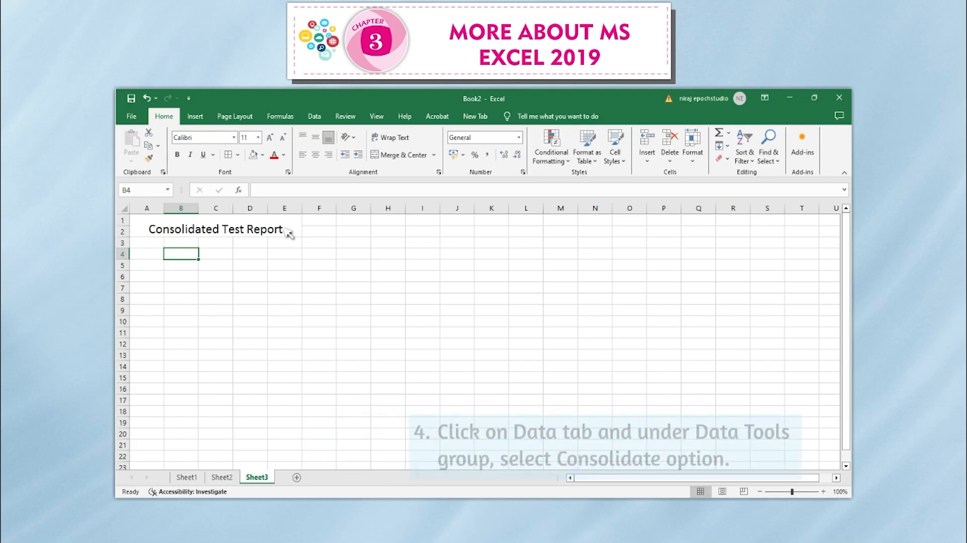
Step: Start a Consolidate operation at cell B4 using the Sum function, and add the reference B4:D10
{"action": "left_click", "coordinate": [315, 118]}
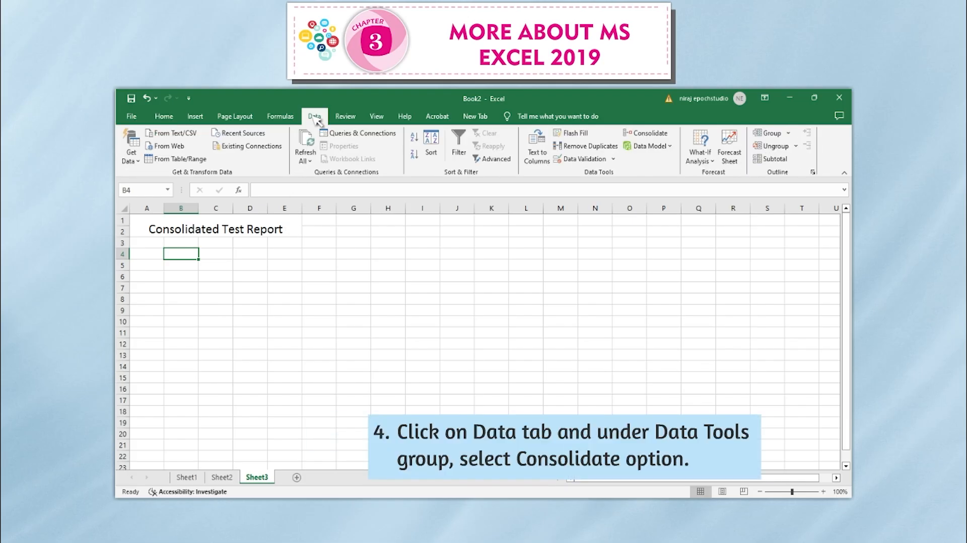
{"action": "left_click", "coordinate": [645, 134]}
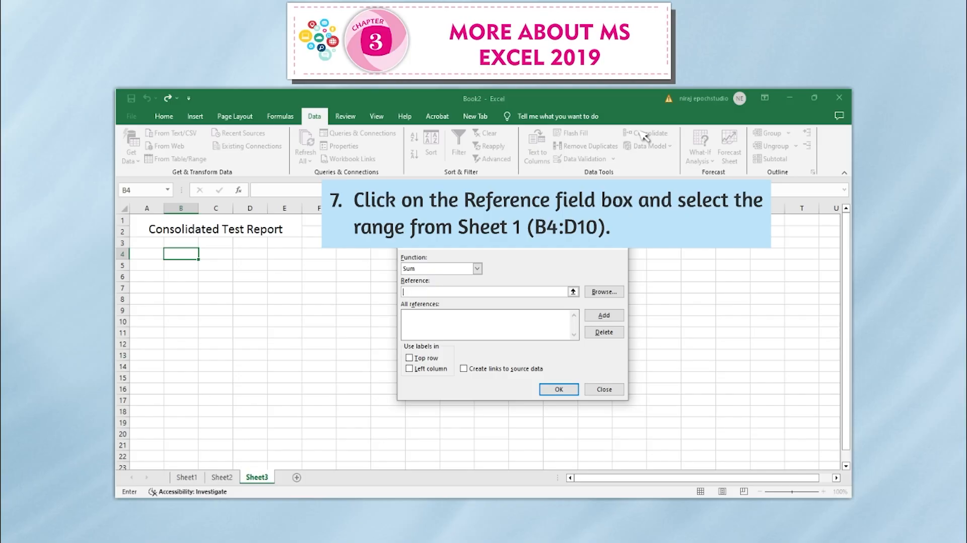
{"action": "left_click", "coordinate": [431, 292]}
{"action": "type", "text": "B4:D10"}
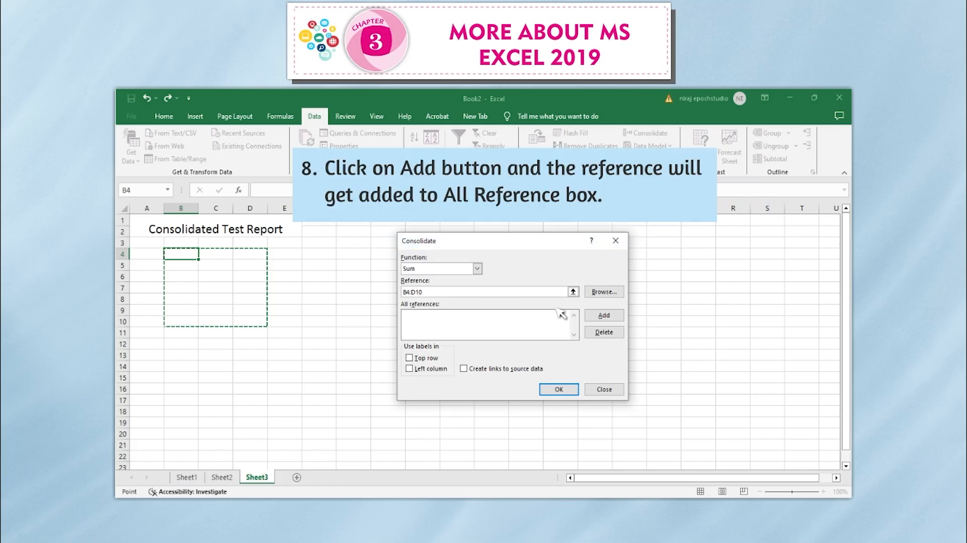
{"action": "left_click", "coordinate": [604, 315]}
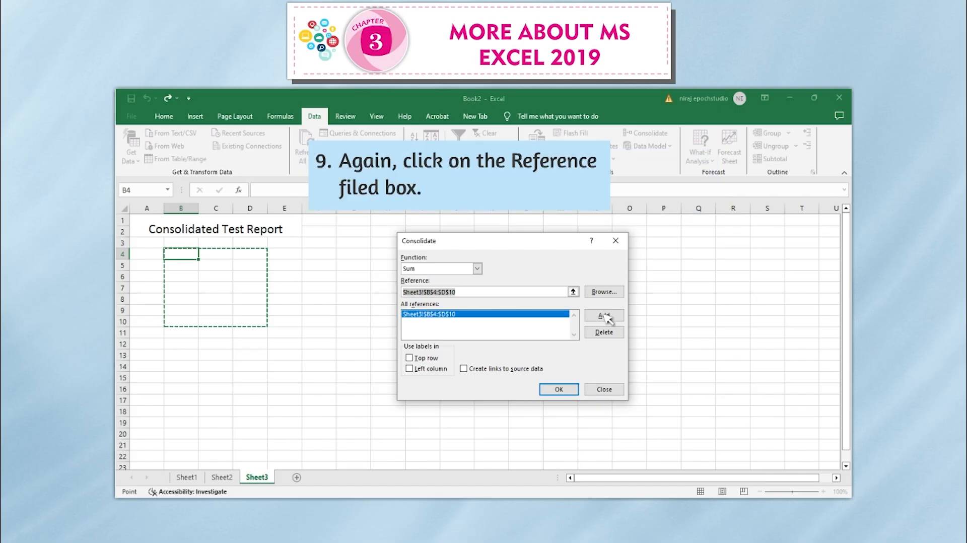
Step: Add the range B4:D10 from Sheet2 to the consolidation references
{"action": "left_click", "coordinate": [427, 292]}
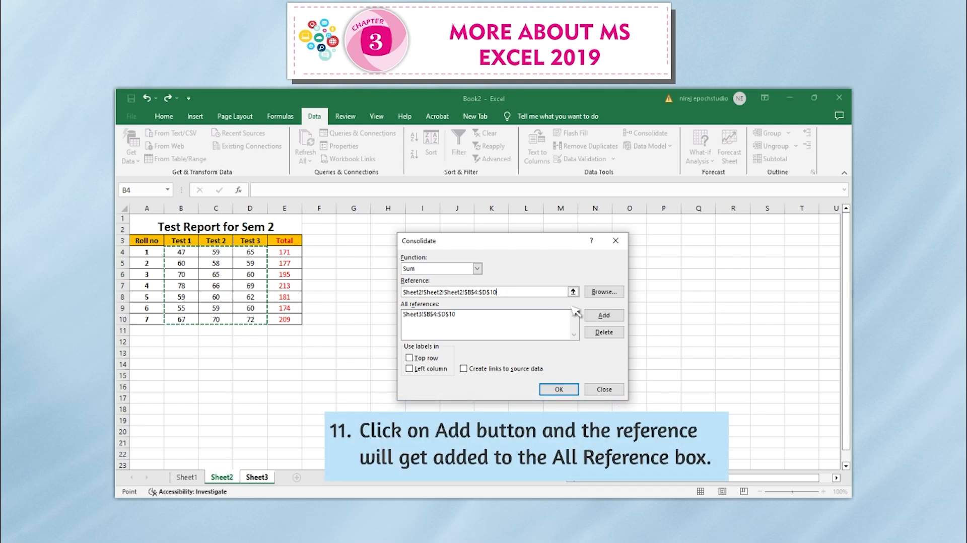
{"action": "left_click", "coordinate": [603, 315]}
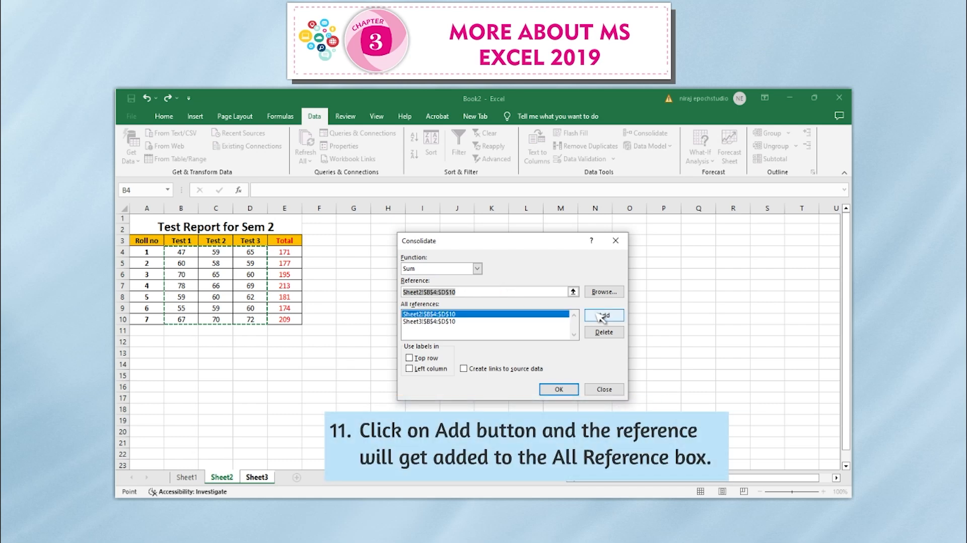